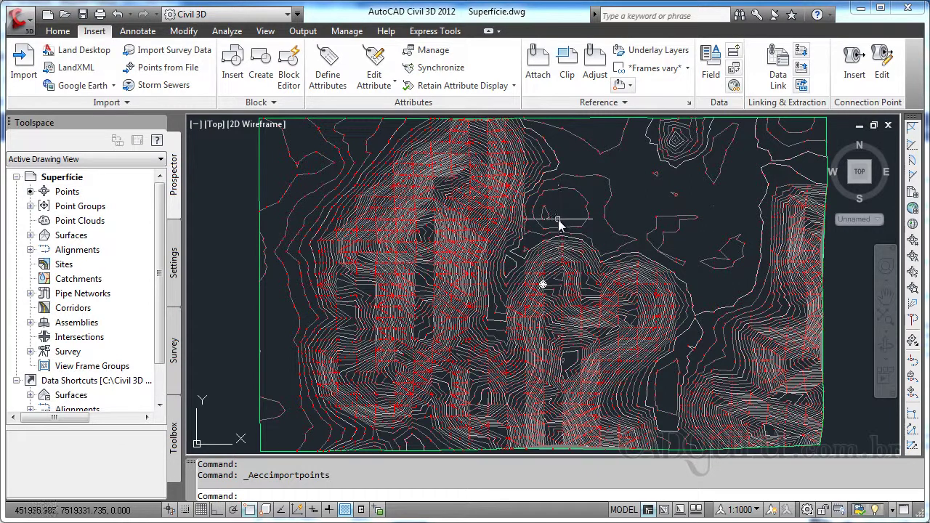
# Inspect the name, style and elevation of the existing terrain surface in the Superfície drawing.
pyautogui.moveTo(555, 225)
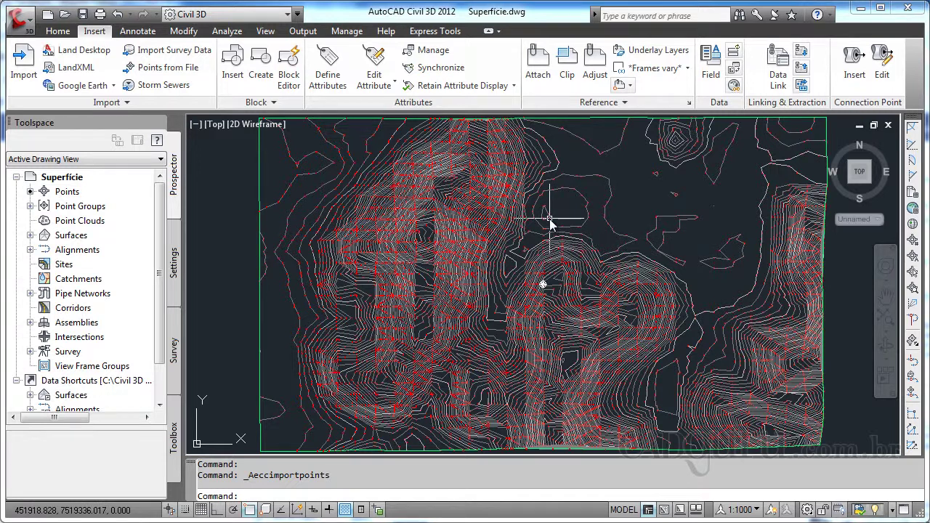
pyautogui.click(550, 216)
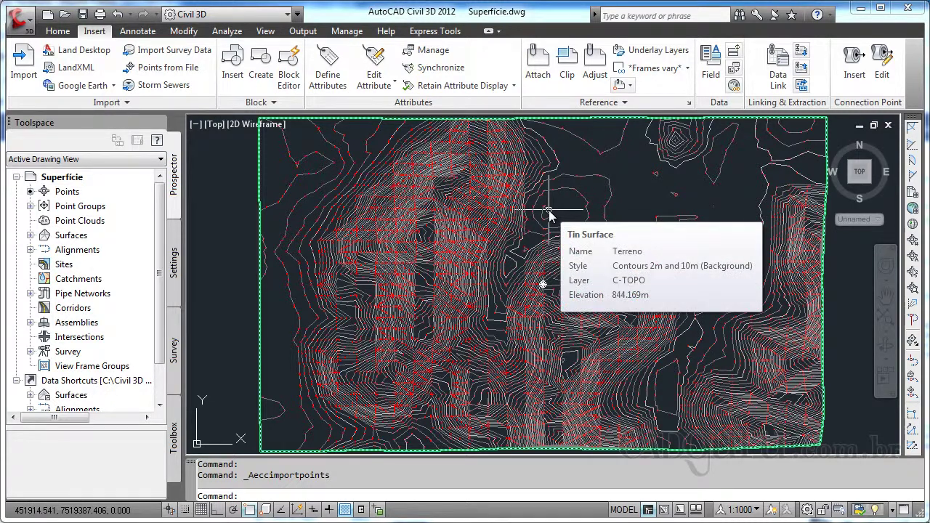
pyautogui.press('Escape')
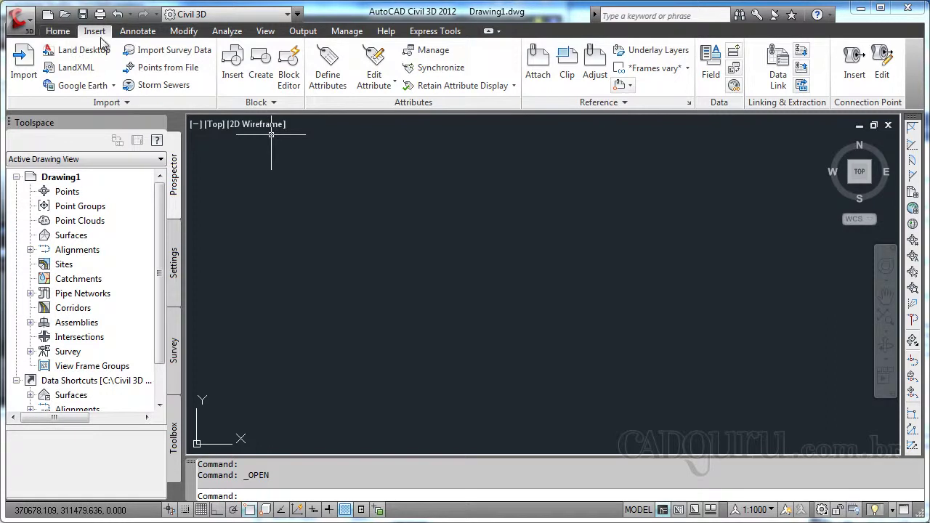
# Start importing points from a file and add pontos.txt from the Arquivos folder as the source.
pyautogui.click(58, 31)
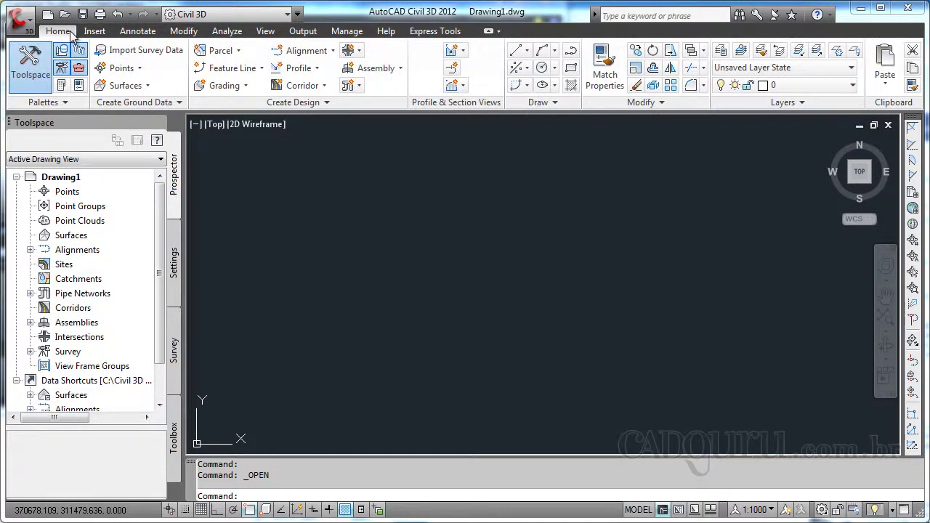
pyautogui.click(94, 31)
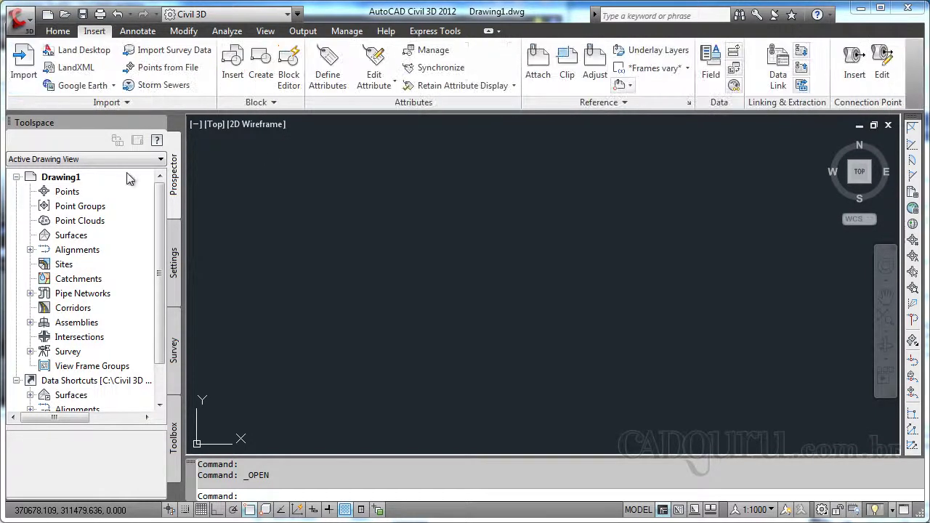
pyautogui.click(151, 73)
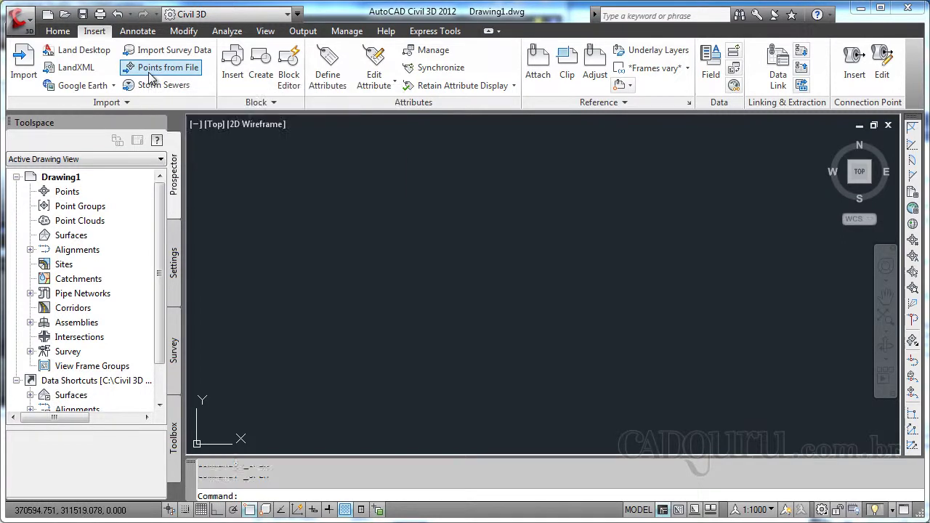
pyautogui.moveTo(667, 163); pyautogui.dragTo(476, 52)
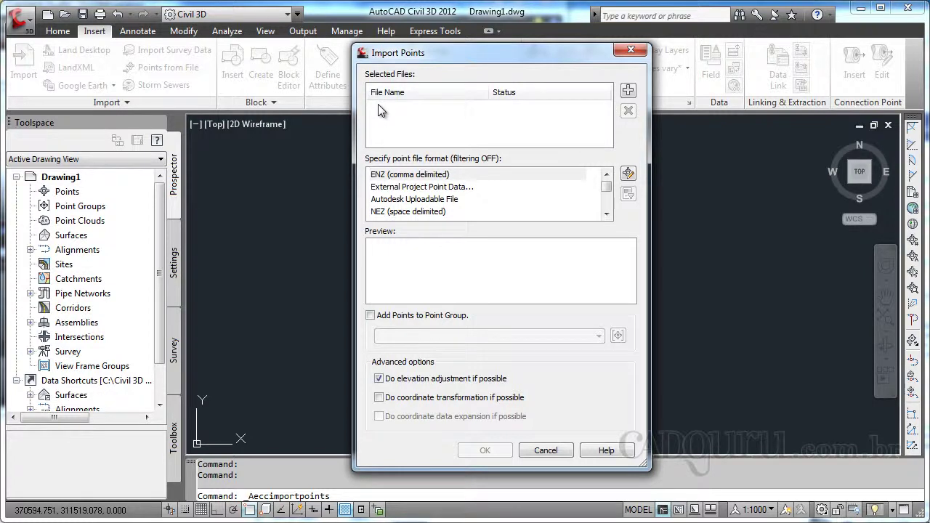
pyautogui.click(628, 91)
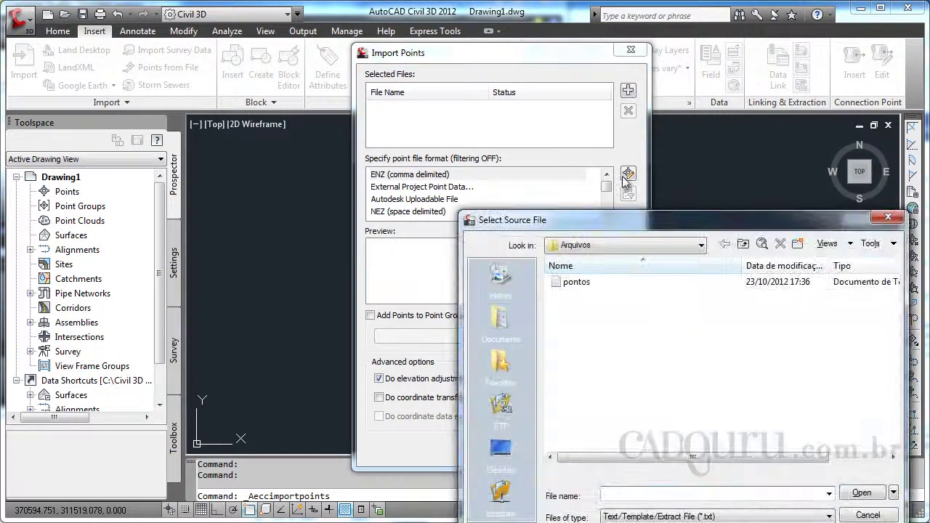
pyautogui.moveTo(611, 220); pyautogui.dragTo(501, 93)
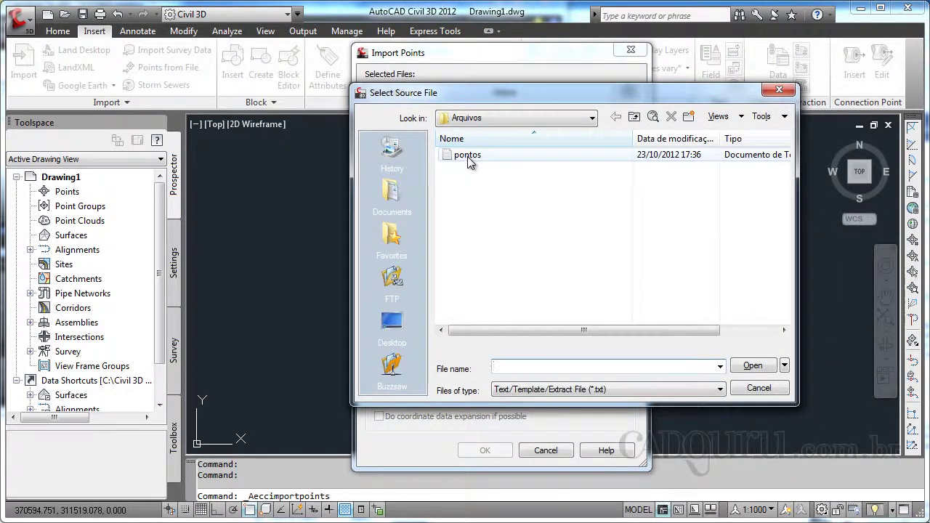
pyautogui.click(467, 156)
pyautogui.click(748, 367)
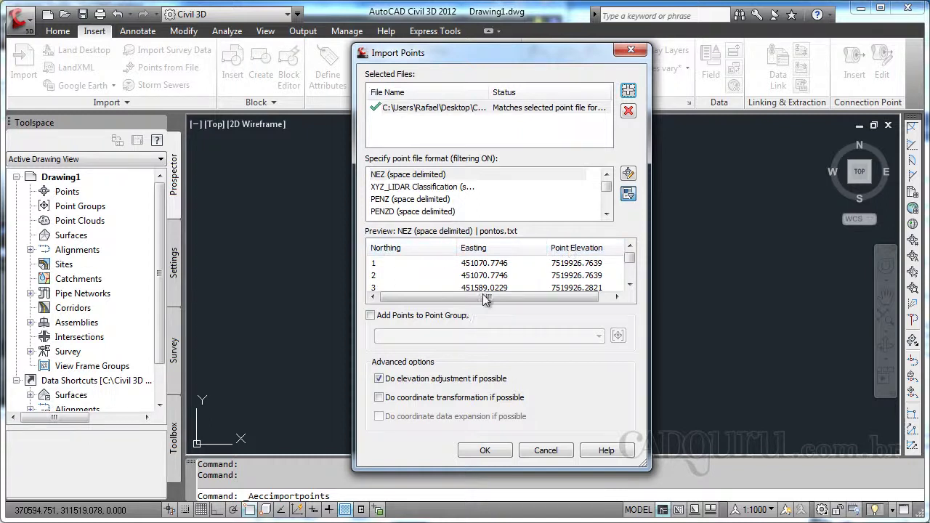
# Review the coordinate preview and import the points with the PENZ (space delimited) file format.
pyautogui.moveTo(487, 299); pyautogui.dragTo(538, 287)
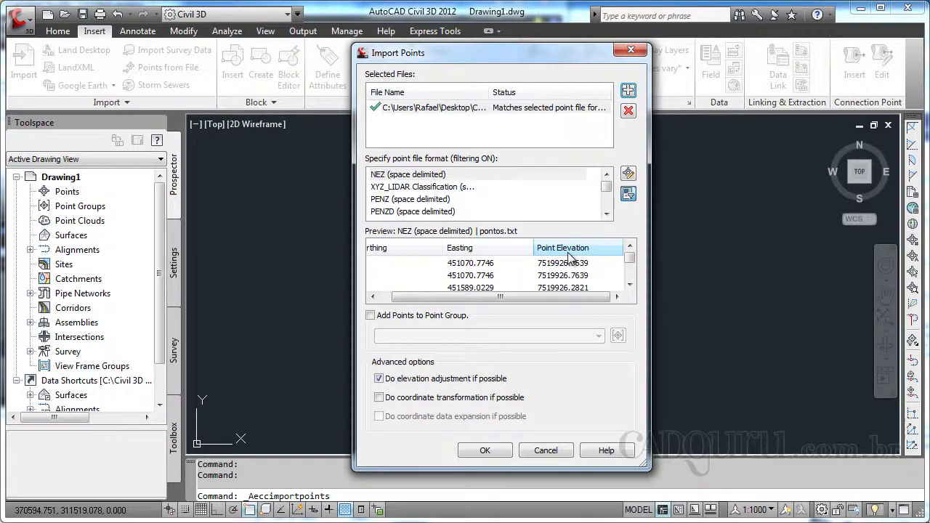
pyautogui.moveTo(458, 298); pyautogui.dragTo(443, 298)
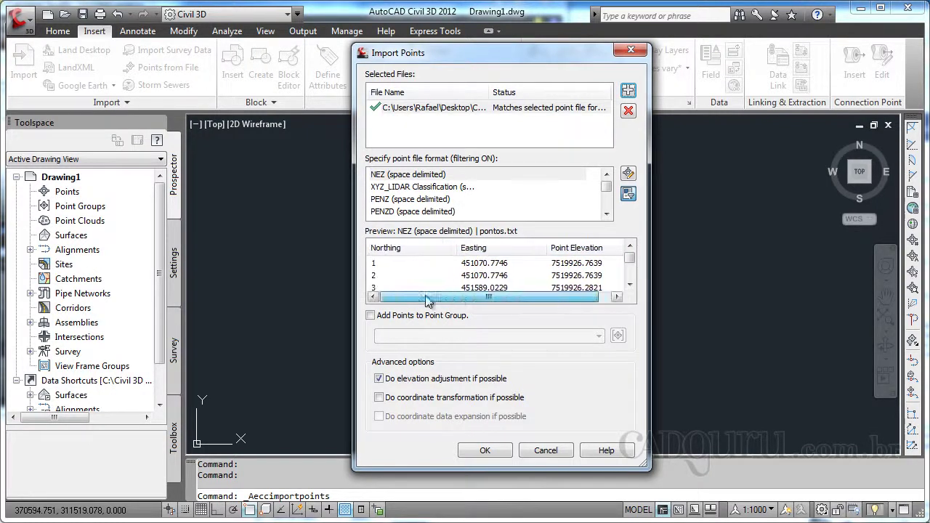
pyautogui.click(393, 199)
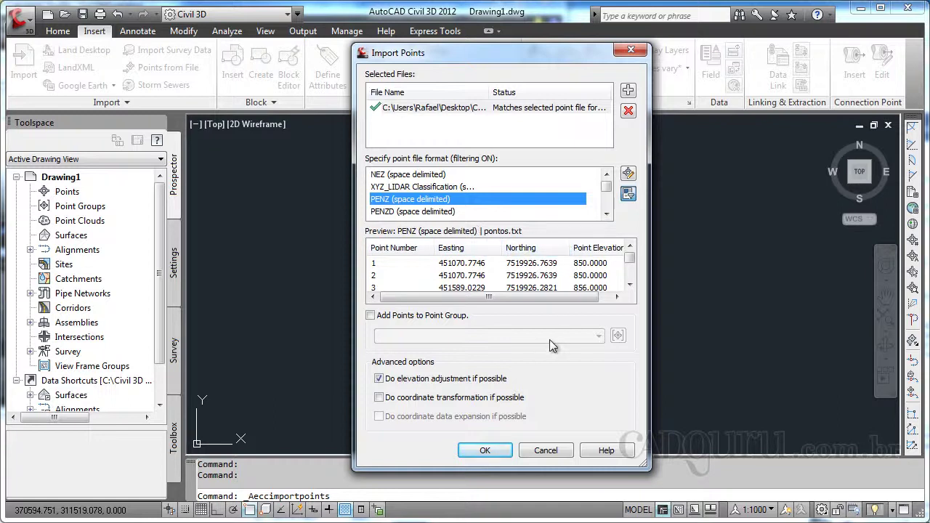
pyautogui.click(486, 451)
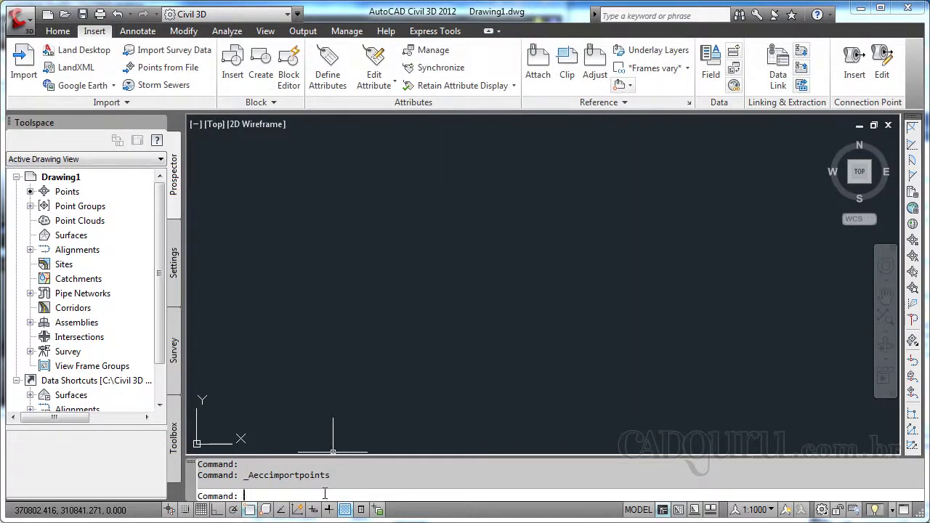
pyautogui.press('Return')
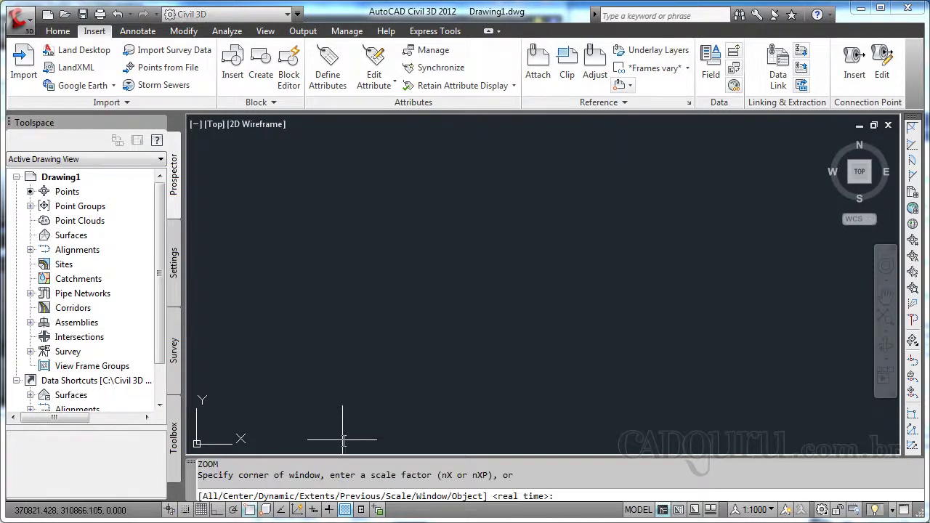
pyautogui.press('Return')
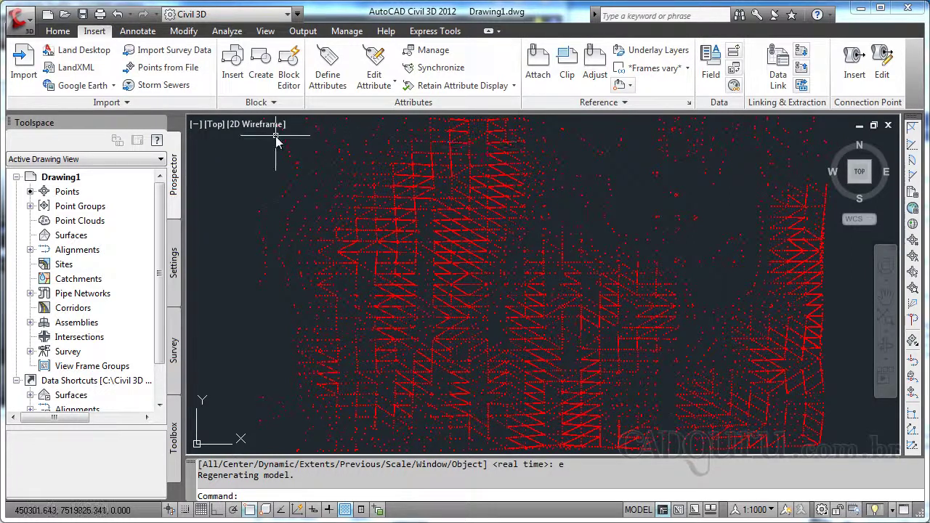
pyautogui.rightClick(64, 239)
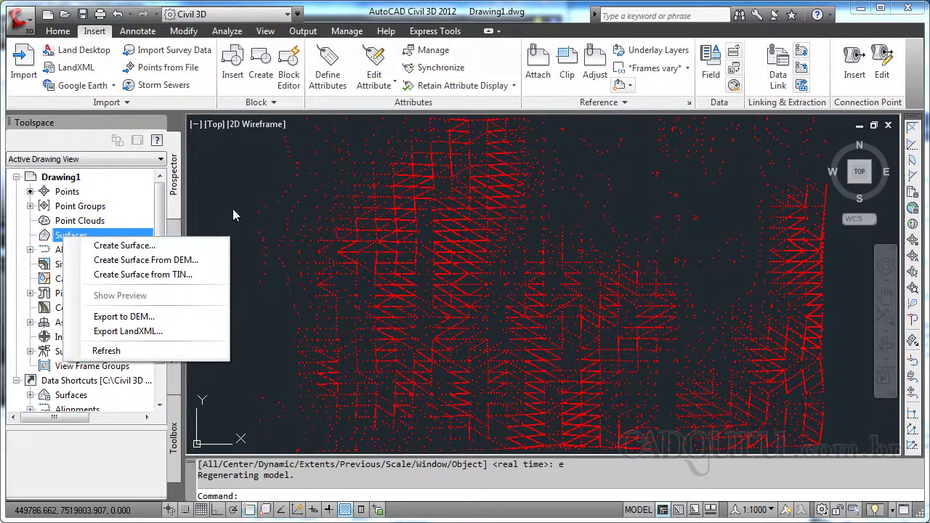
pyautogui.click(221, 190)
pyautogui.click(193, 147)
# Start creating a TIN surface on layer C-TOPO and name it Terreno.
pyautogui.click(57, 30)
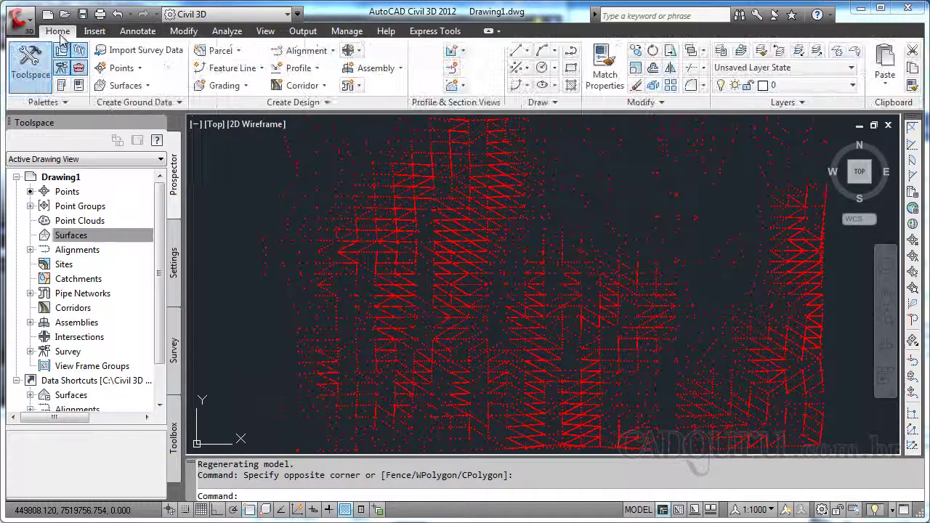
pyautogui.click(134, 85)
pyautogui.click(154, 107)
pyautogui.moveTo(673, 222); pyautogui.dragTo(625, 151)
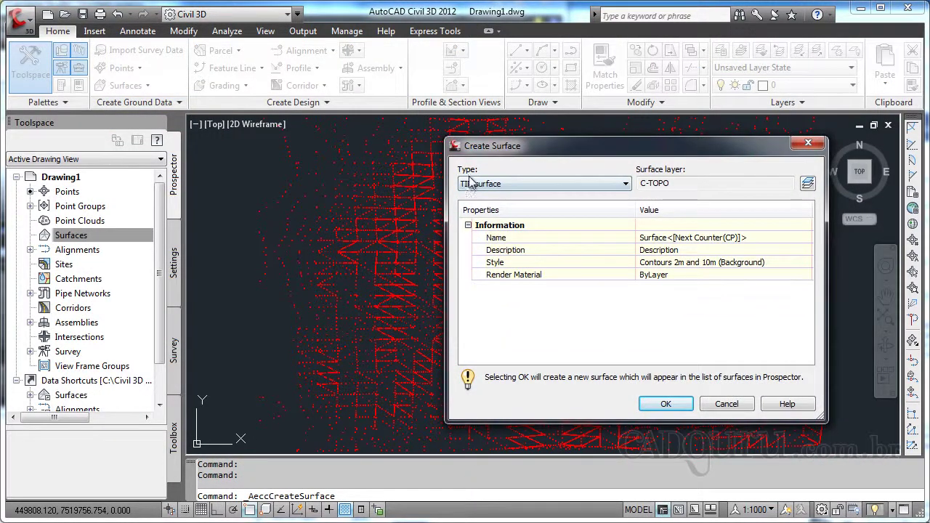
pyautogui.click(714, 238)
pyautogui.write('terren')
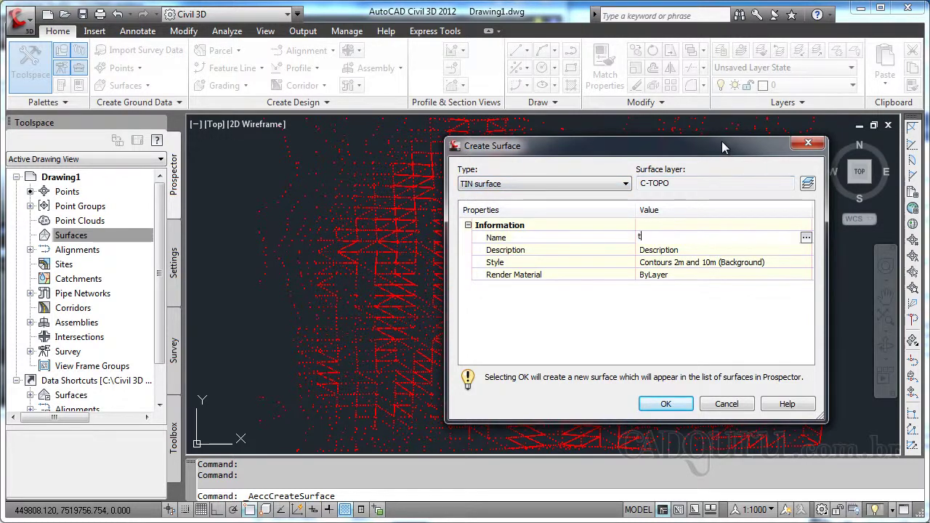
pyautogui.press('BackSpace')
pyautogui.press('BackSpace')
pyautogui.press('BackSpace')
pyautogui.press('BackSpace')
pyautogui.press('BackSpace')
pyautogui.press('BackSpace')
pyautogui.write('Terreno')
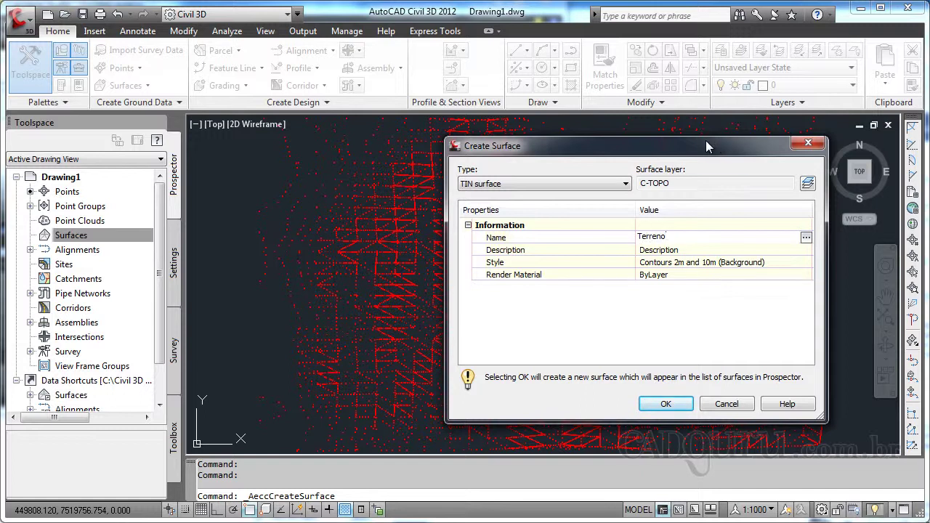
pyautogui.press('Return')
# Set the new surface's description to "Superfície gerada a partir de arquivo de pontos".
pyautogui.click(659, 249)
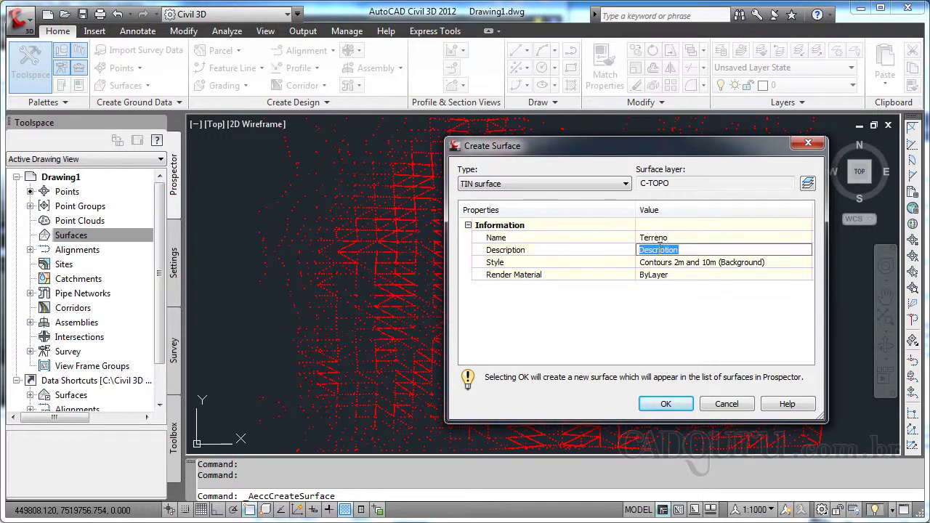
pyautogui.write('Superficie gerada')
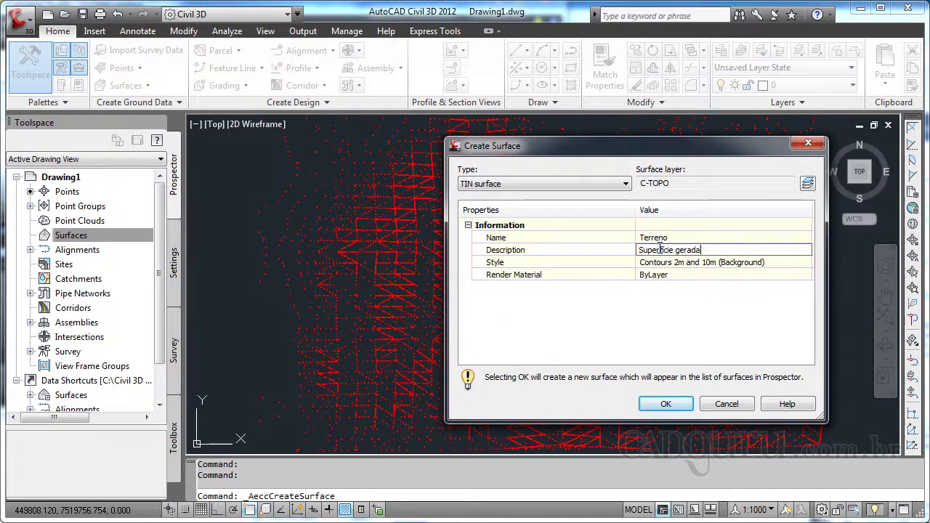
pyautogui.write('rfície gerada a partir de arquivo de pontos')
pyautogui.press('Return')
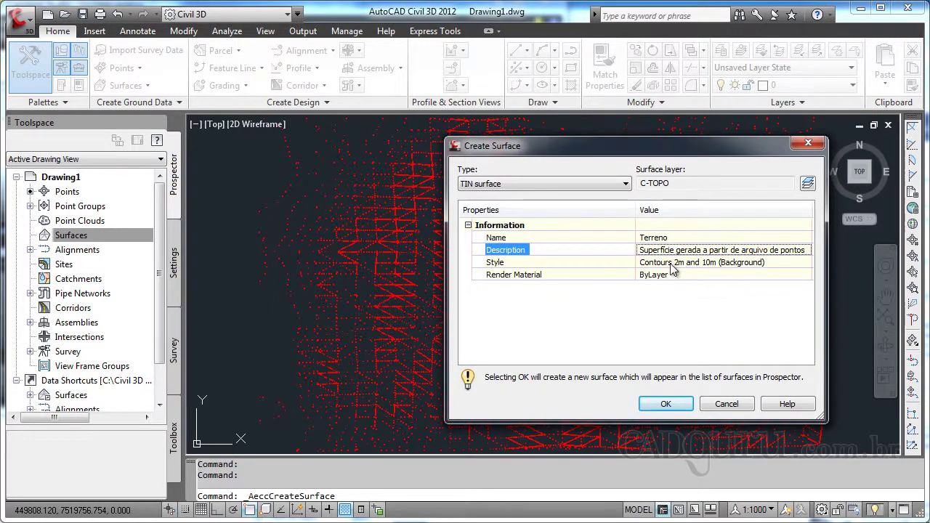
# Assign the Elevation Banding (2D) style to the surface and create it.
pyautogui.click(679, 264)
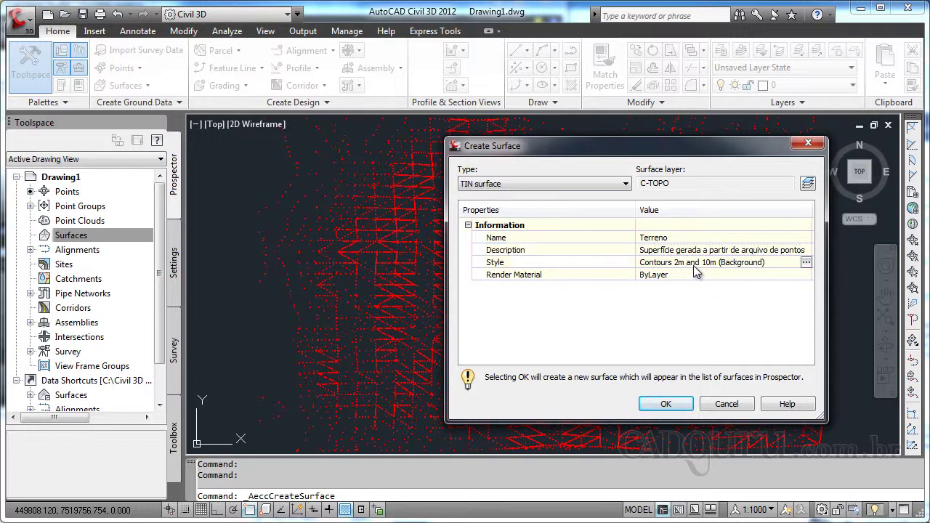
pyautogui.click(805, 262)
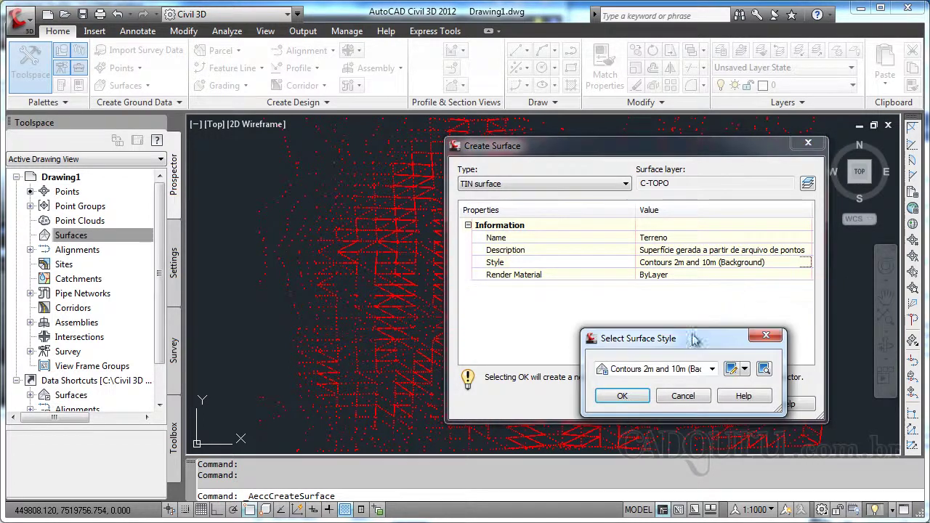
pyautogui.moveTo(686, 342); pyautogui.dragTo(634, 236)
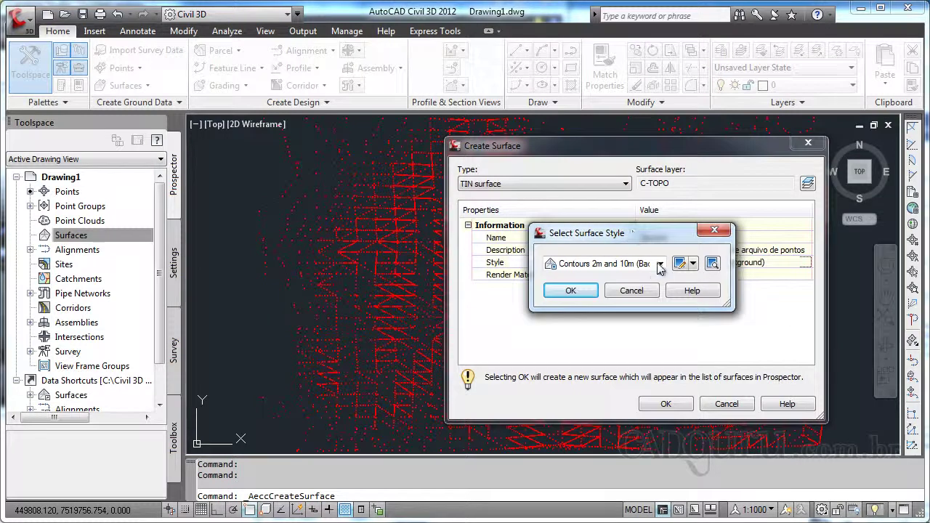
pyautogui.click(661, 263)
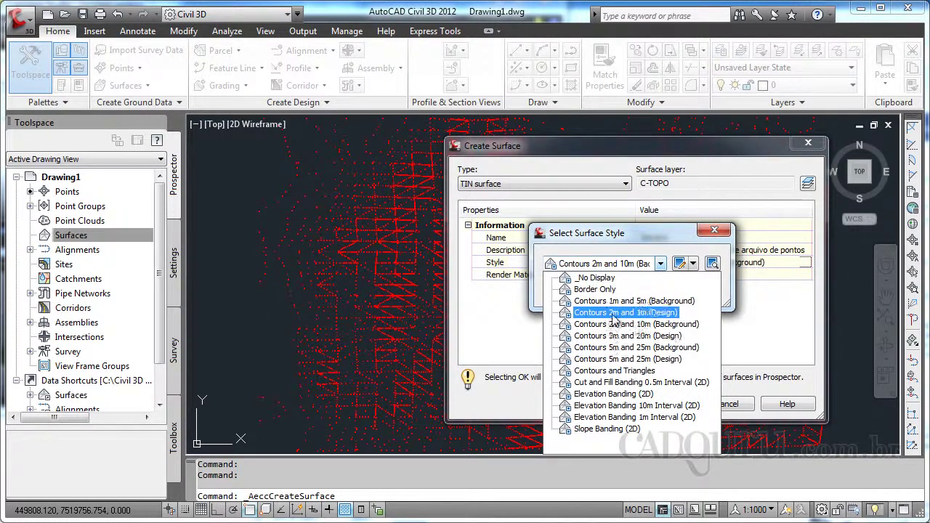
pyautogui.click(630, 394)
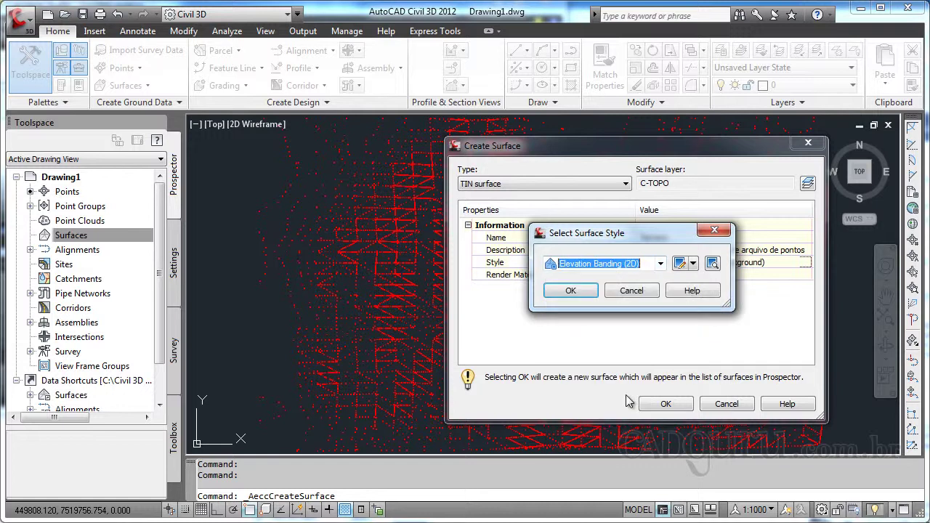
pyautogui.click(571, 291)
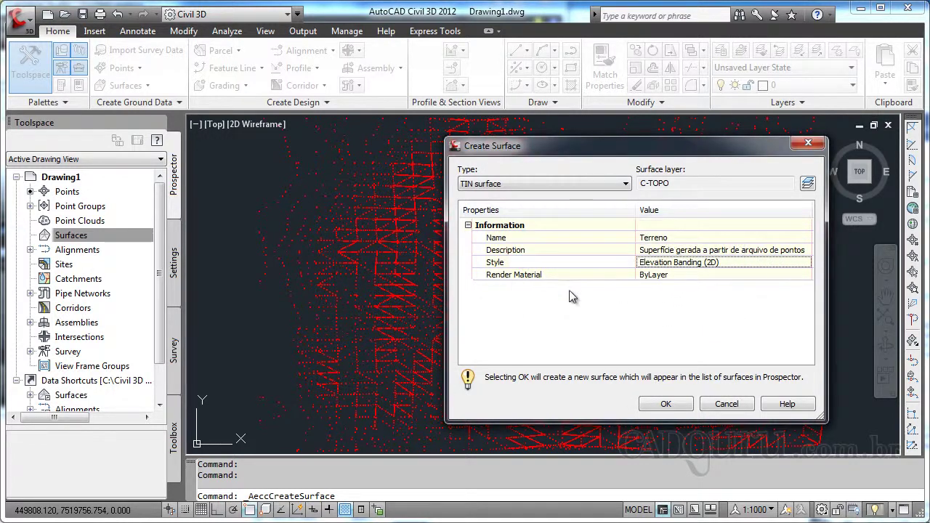
pyautogui.click(663, 404)
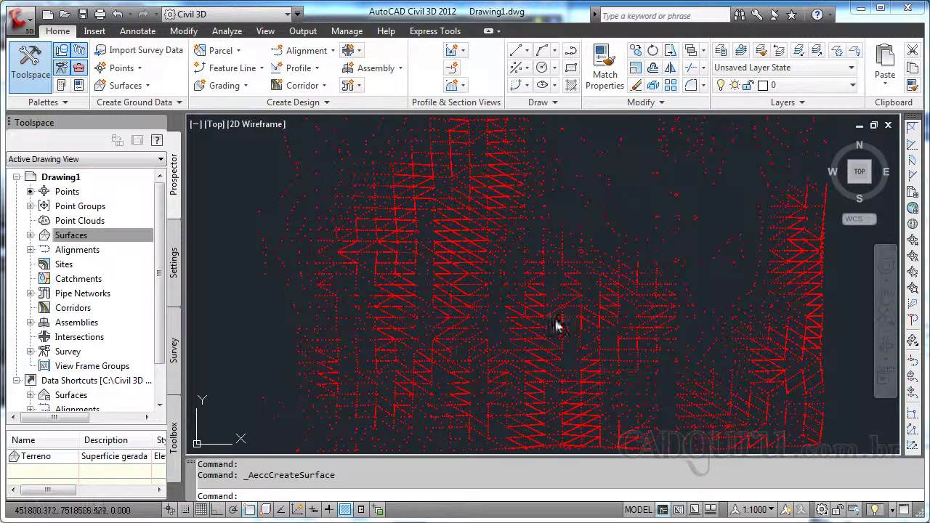
# Add the _All Points point group to the definition of the Terreno surface.
pyautogui.moveTo(531, 304)
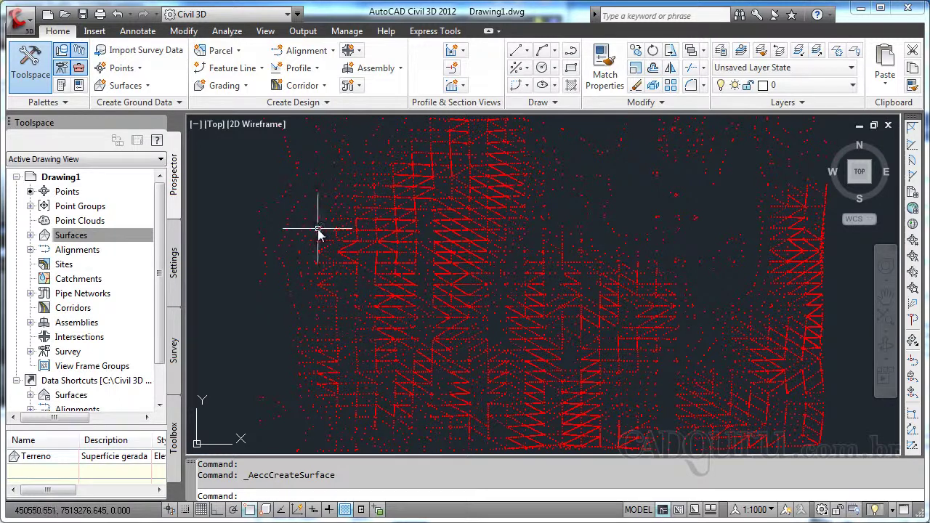
pyautogui.click(142, 236)
pyautogui.click(30, 235)
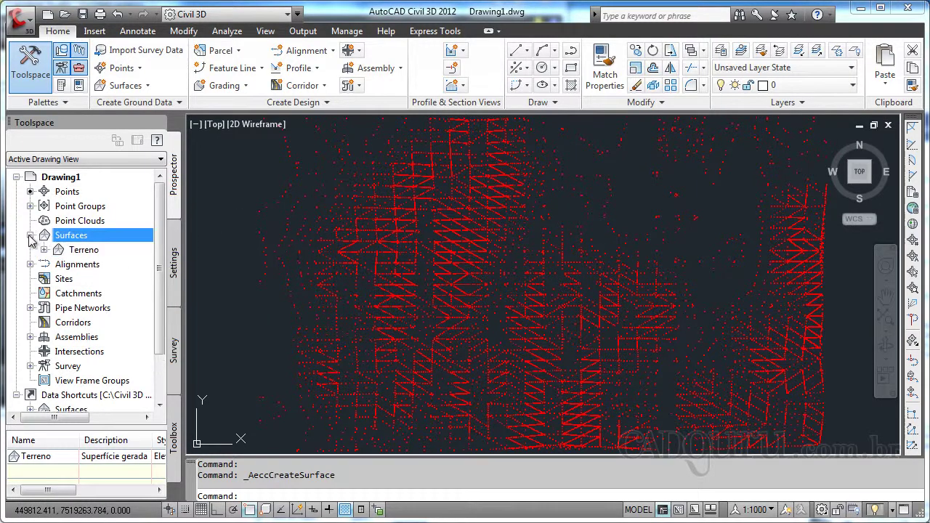
pyautogui.click(44, 250)
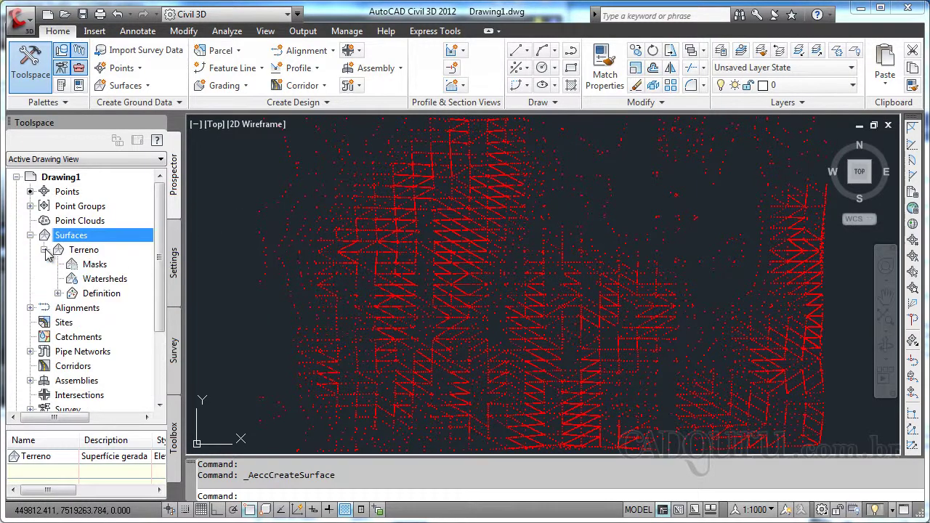
pyautogui.click(58, 294)
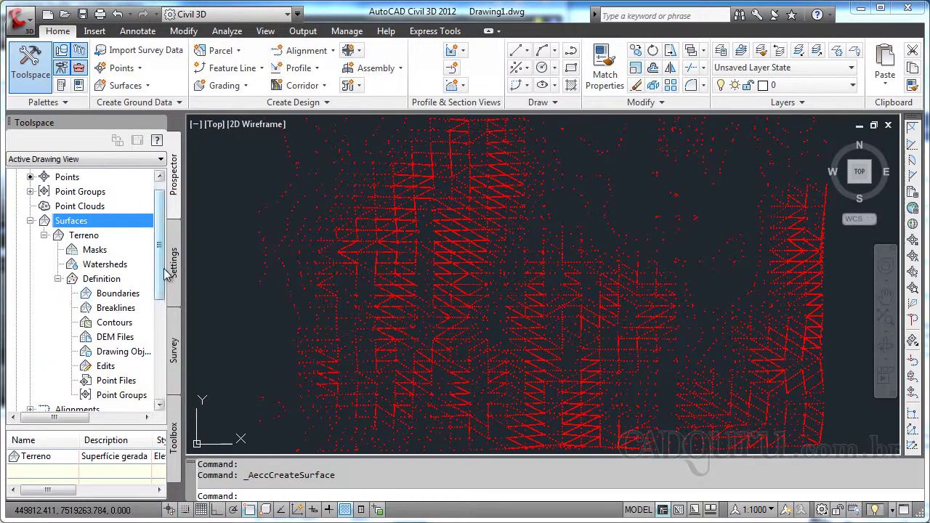
pyautogui.scroll(-2, 95, 312)
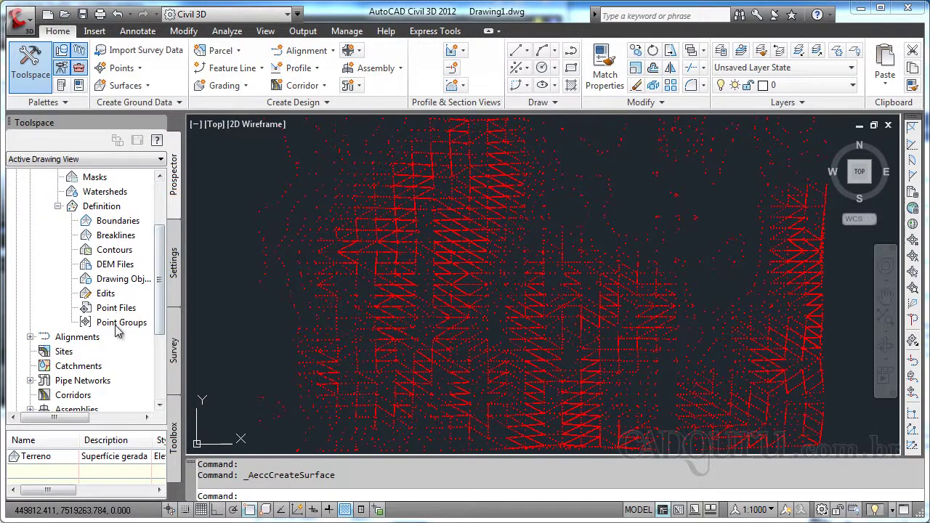
pyautogui.rightClick(120, 324)
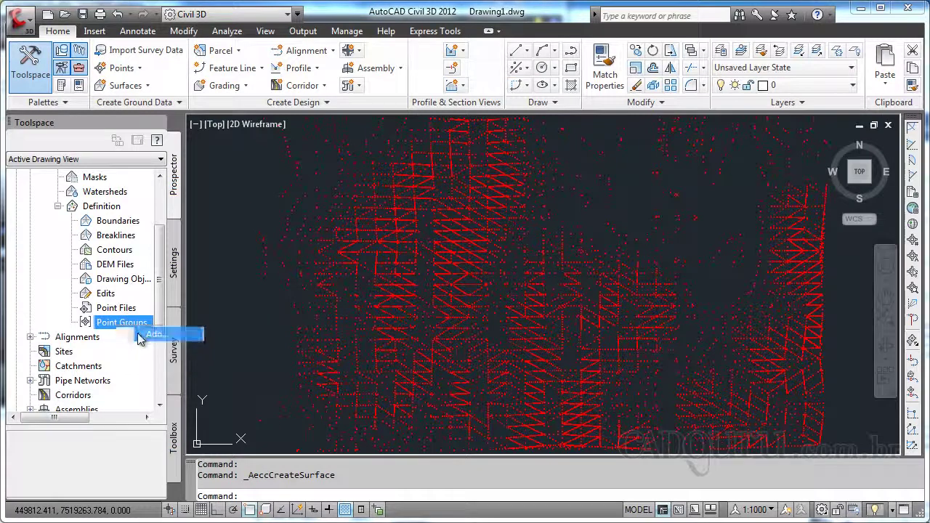
pyautogui.click(142, 334)
pyautogui.doubleClick(602, 353)
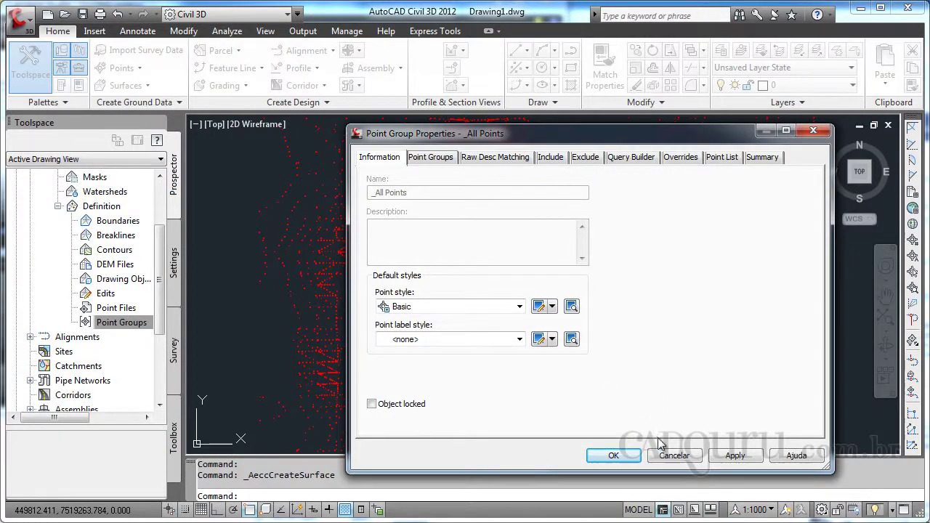
pyautogui.click(673, 455)
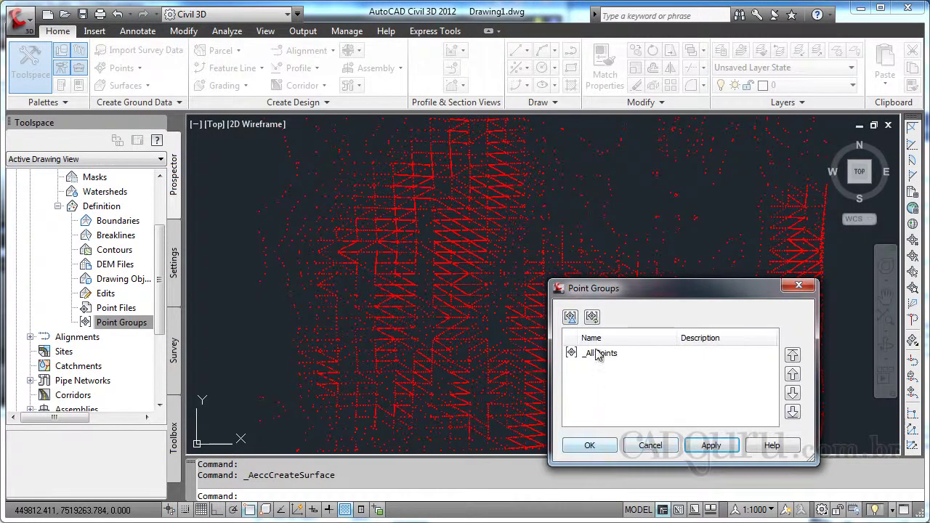
pyautogui.click(590, 446)
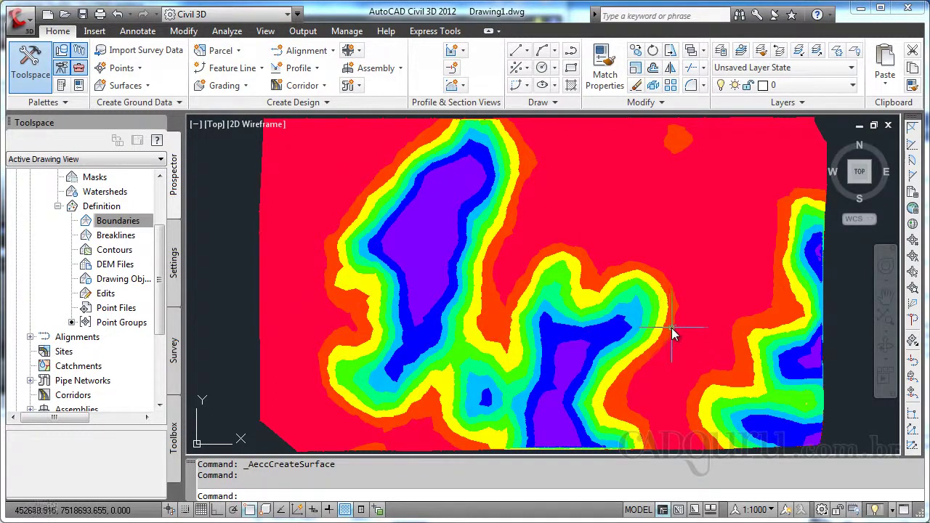
# Change the Terreno surface's style to Contours 2m and 10m (Design) in its surface properties.
pyautogui.click(115, 235)
pyautogui.moveTo(161, 242); pyautogui.dragTo(161, 217)
pyautogui.click(86, 235)
pyautogui.rightClick(89, 236)
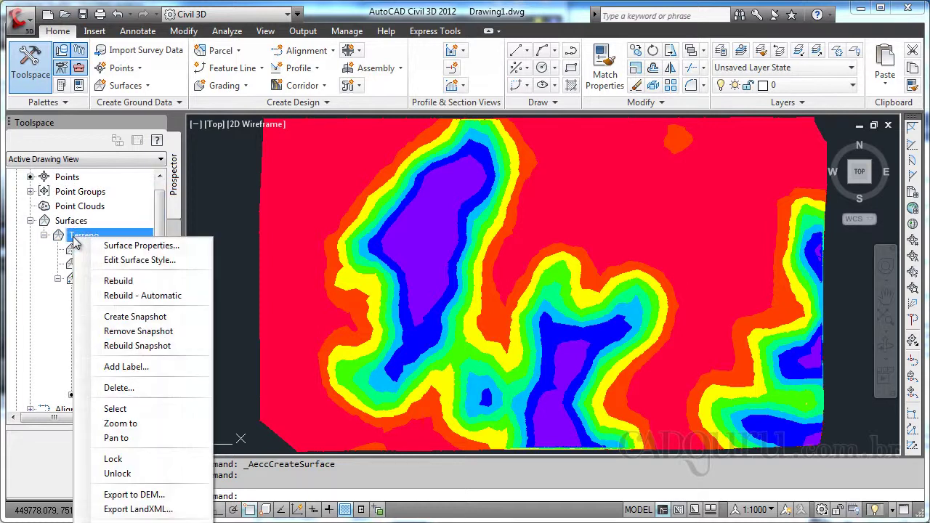
pyautogui.click(138, 246)
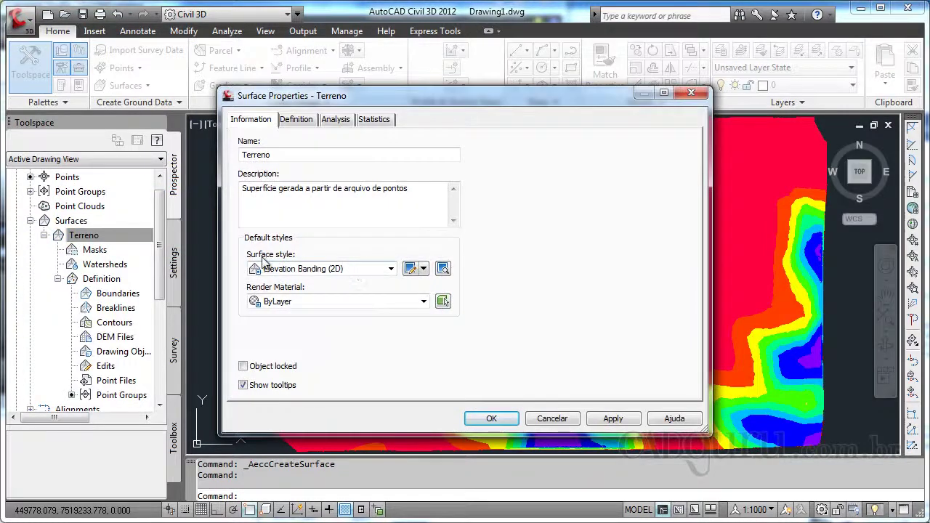
pyautogui.click(391, 269)
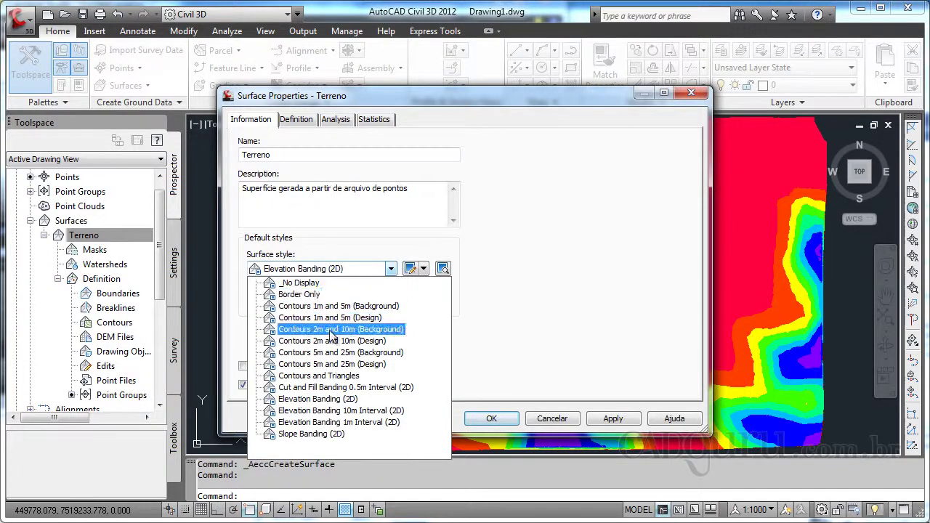
pyautogui.click(381, 342)
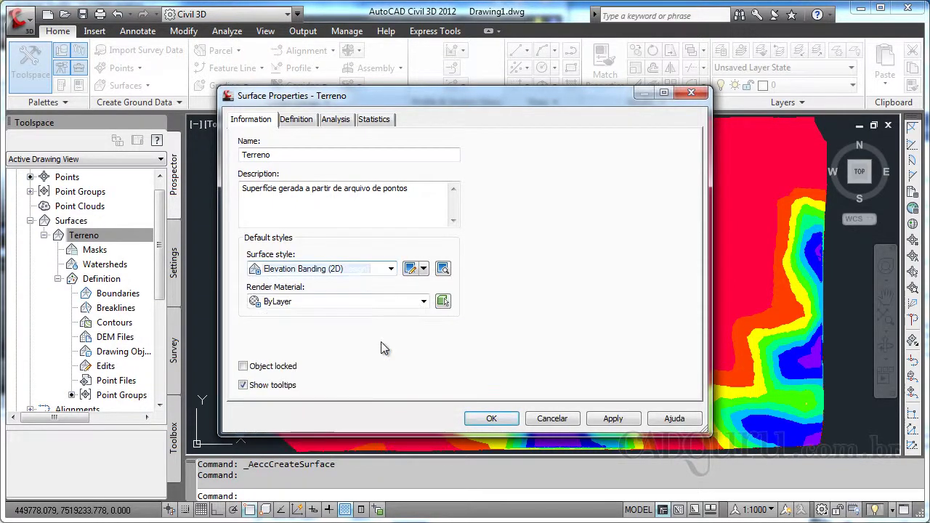
pyautogui.click(490, 418)
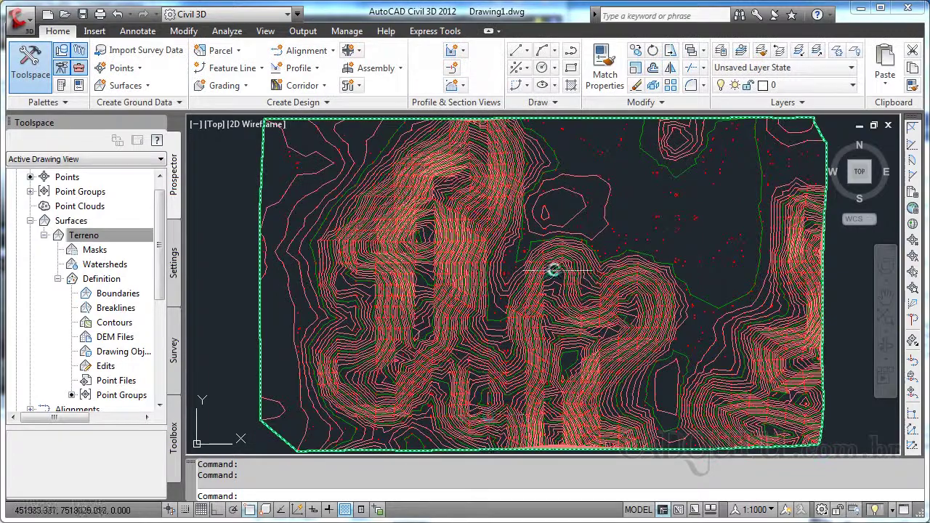
# Select one COGO point, extend the selection to all similar points and erase them from the drawing.
pyautogui.scroll(4, 654, 272)
pyautogui.scroll(-6, 485, 276)
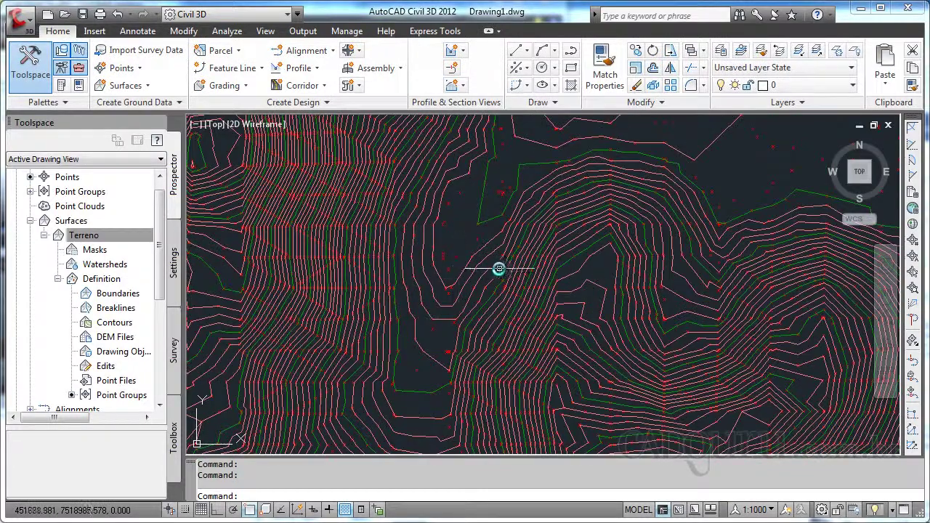
pyautogui.scroll(6, 625, 258)
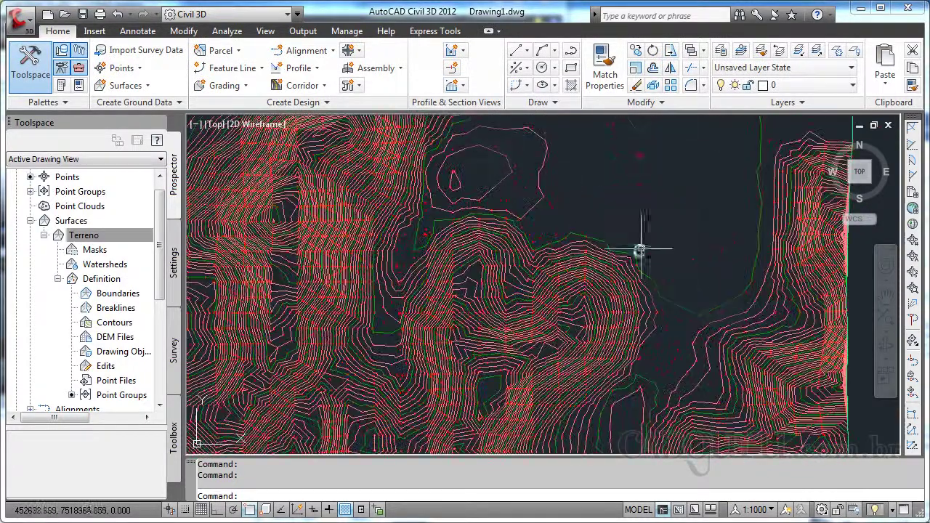
pyautogui.click(621, 209)
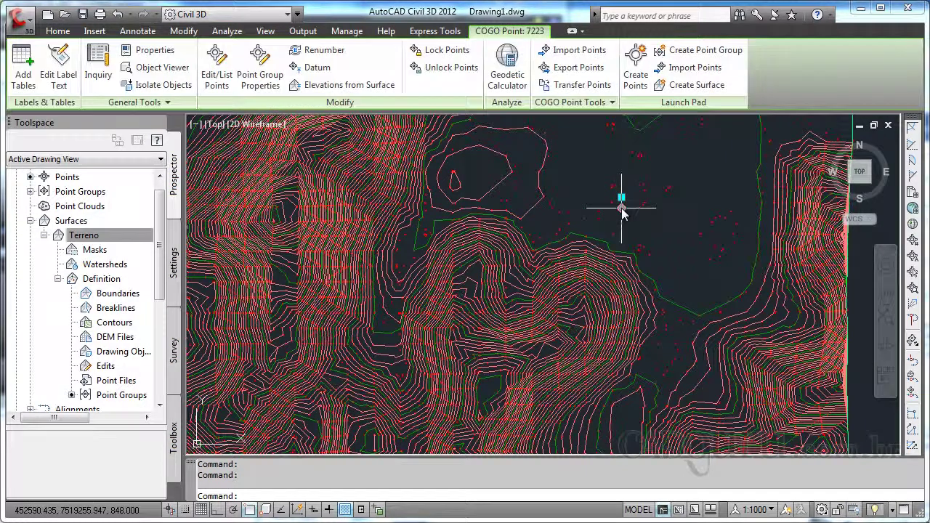
pyautogui.rightClick(621, 208)
pyautogui.click(658, 520)
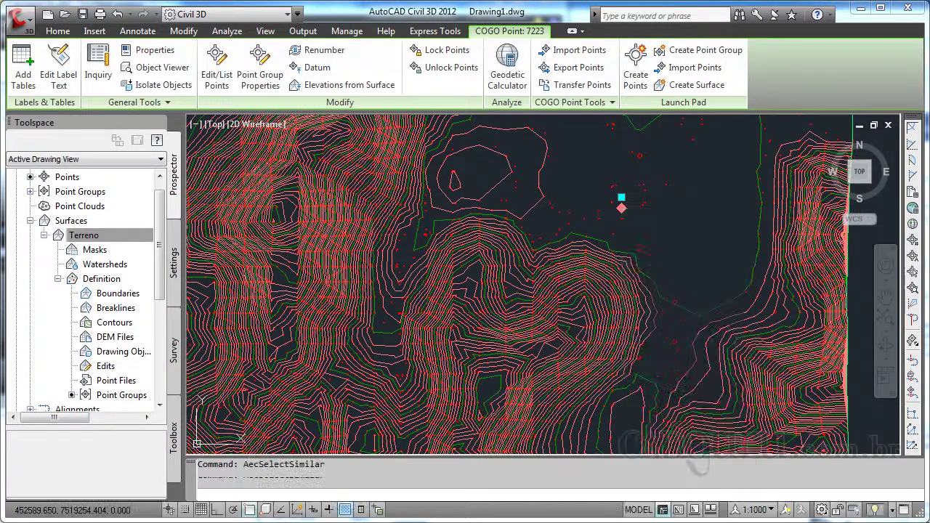
pyautogui.press('Escape')
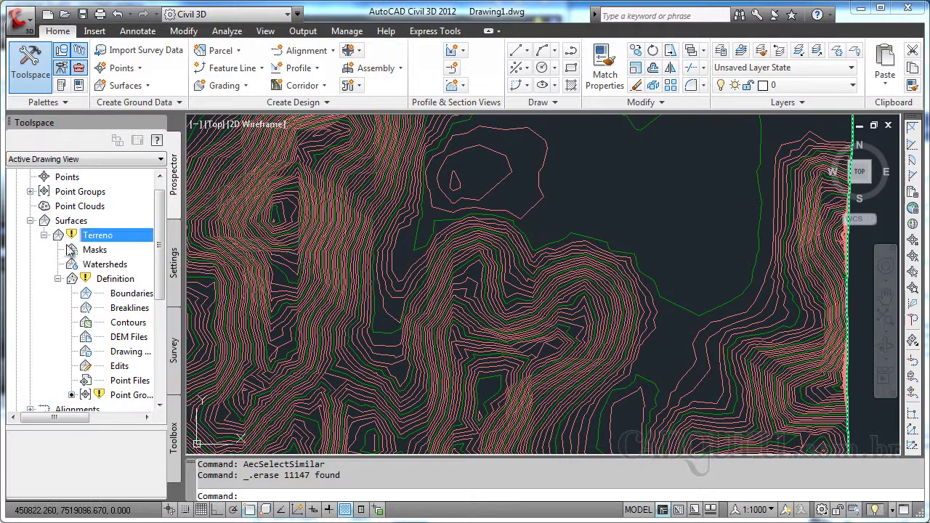
# Delete the Terreno surface from the drawing and confirm the deletion.
pyautogui.moveTo(69, 238)
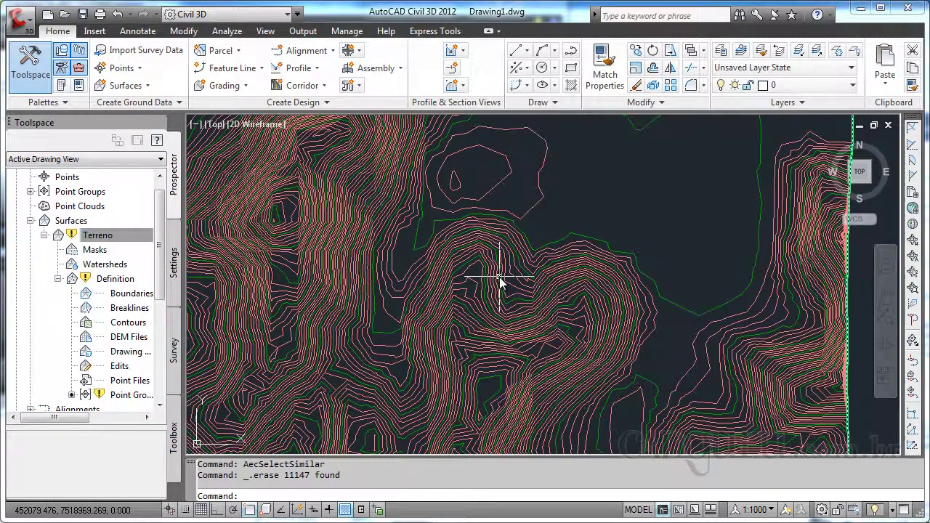
pyautogui.scroll(-4, 486, 282)
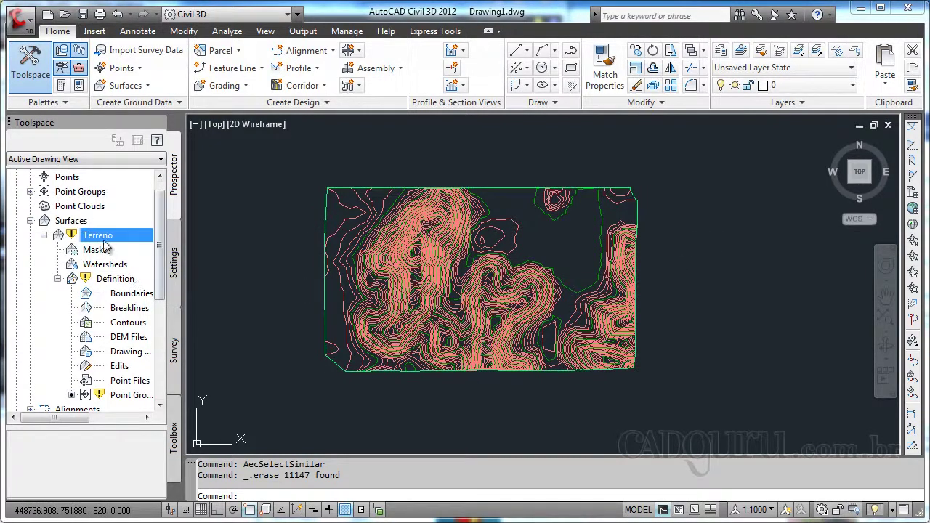
pyautogui.rightClick(116, 237)
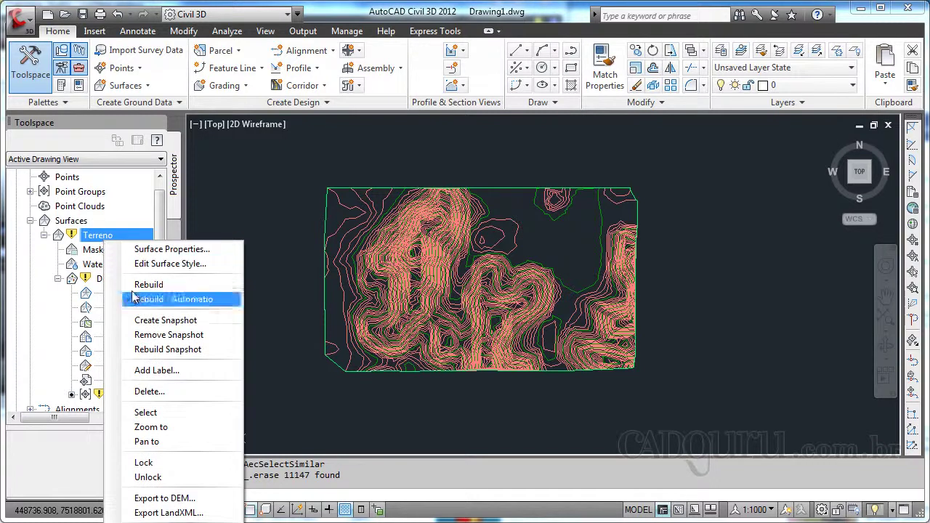
pyautogui.click(165, 392)
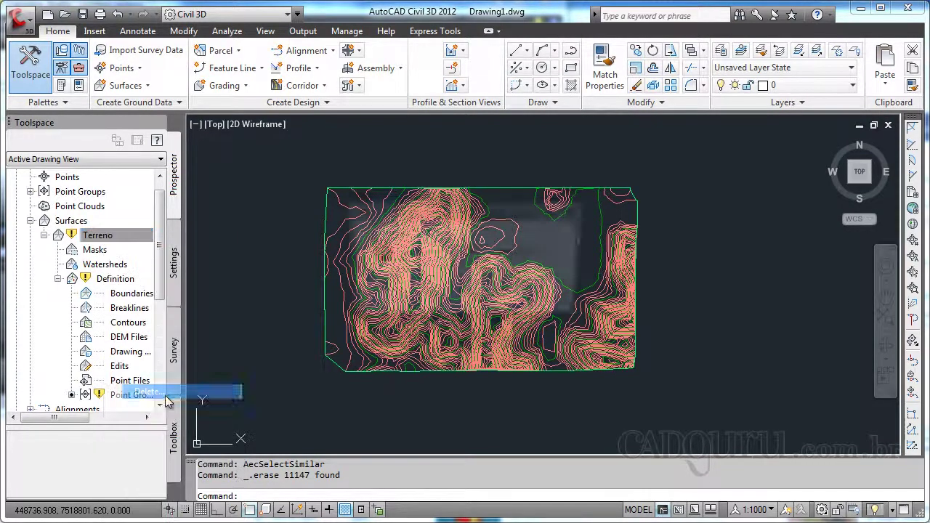
pyautogui.click(472, 302)
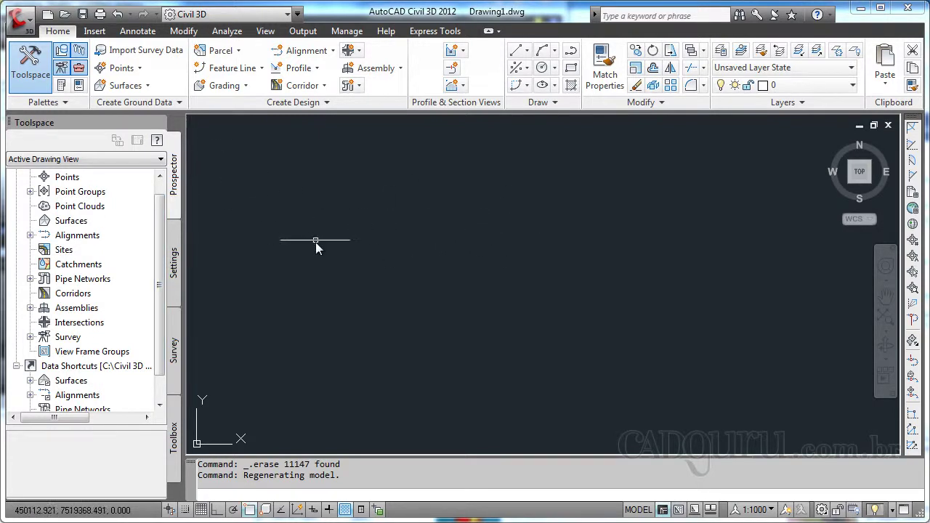
# Start creating a new TIN surface on layer C-TOPO.
pyautogui.click(125, 85)
pyautogui.click(156, 109)
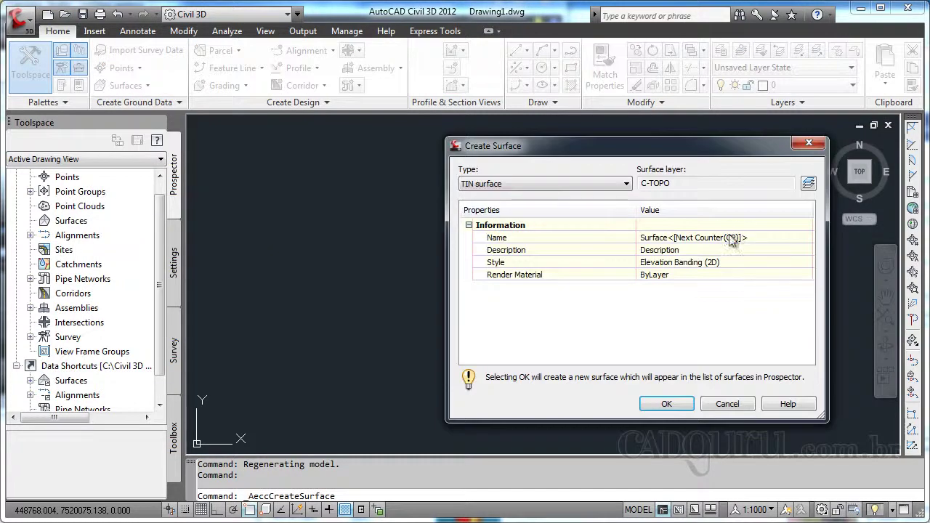